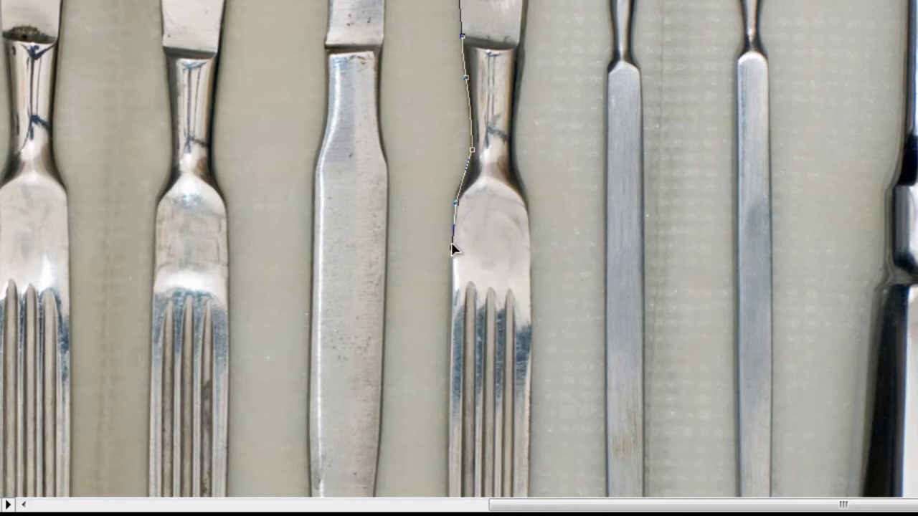
- Extend the pen path down the handle's left edge and round the handle's bottom end
left_click_drag(502, 213, 519, 3)
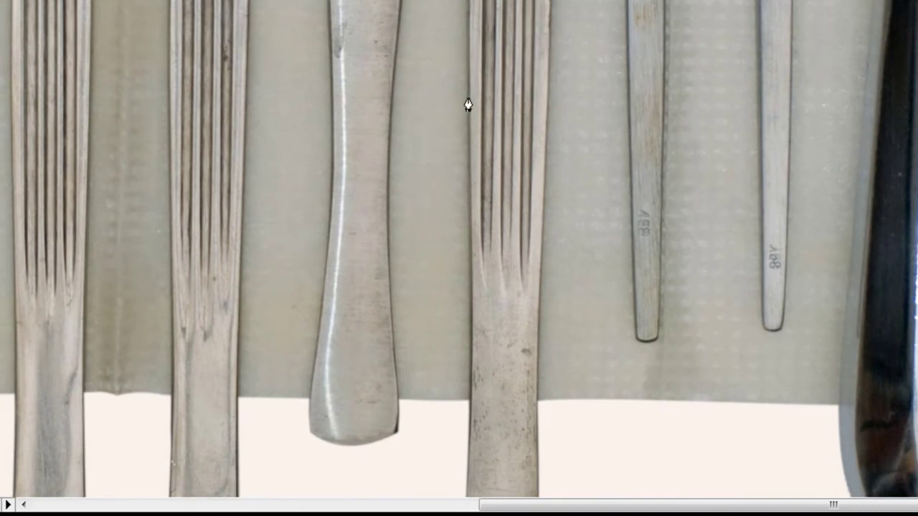
left_click(469, 95)
left_click_drag(472, 323, 474, 345)
scroll(500, 365, "down", 5)
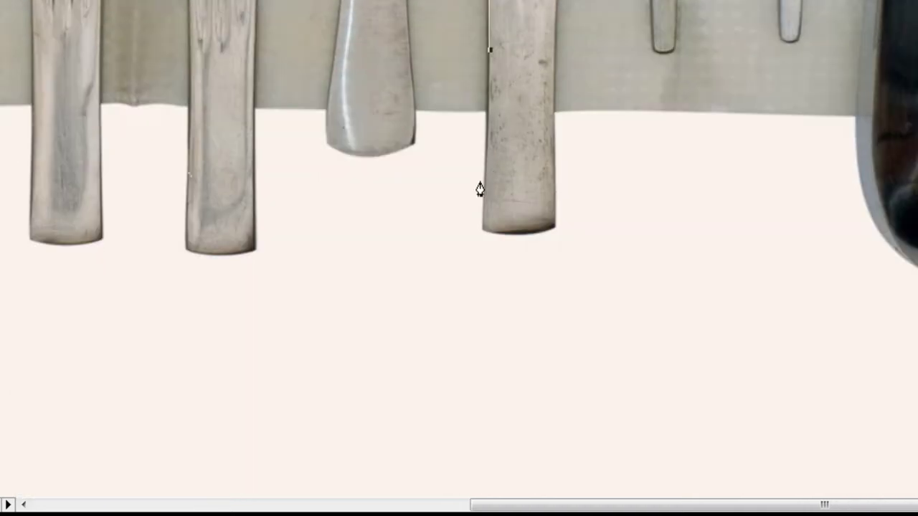
mouse_move(485, 192)
left_mouse_down()
mouse_move(484, 218)
mouse_move(483, 209)
left_mouse_up()
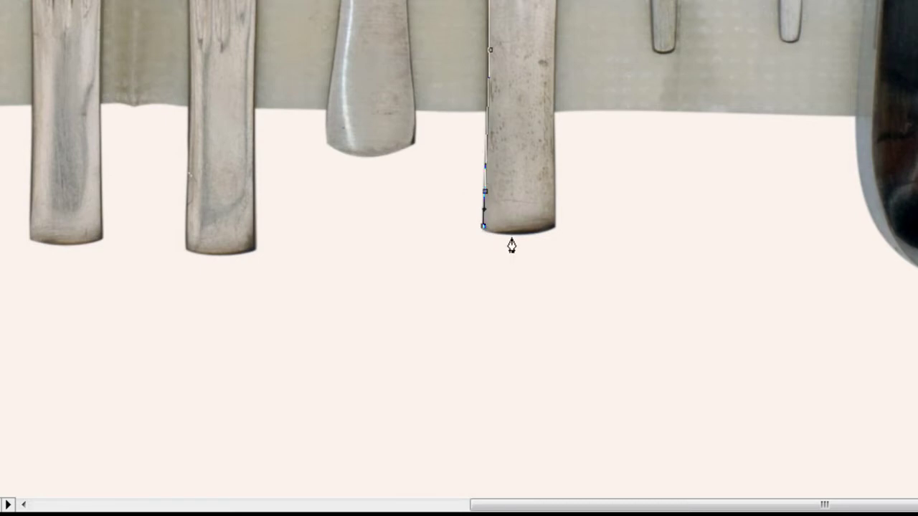
left_click_drag(520, 236, 551, 233)
left_click(554, 227)
- Continue the path up the handle's right edge, around the narrow neck and along the blade
left_click(553, 87)
scroll(529, 220, "up", 5)
scroll(529, 219, "right", 1)
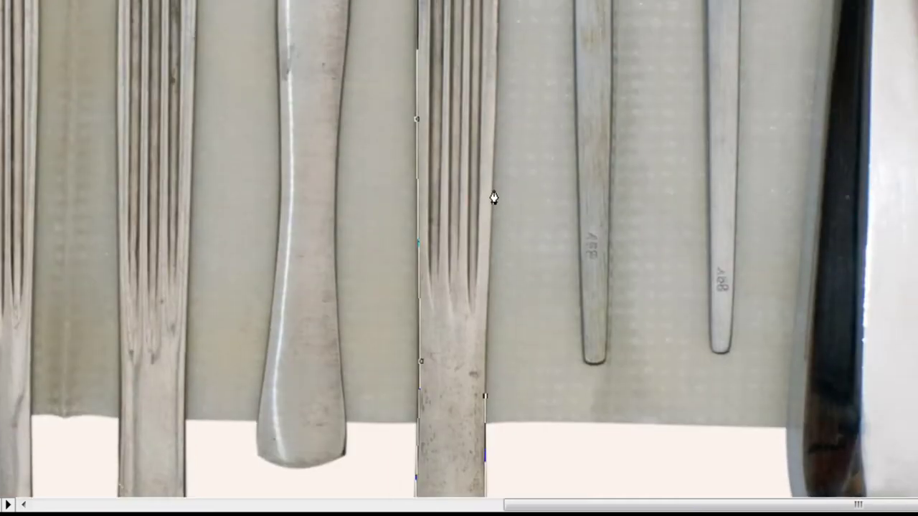
left_click(492, 178)
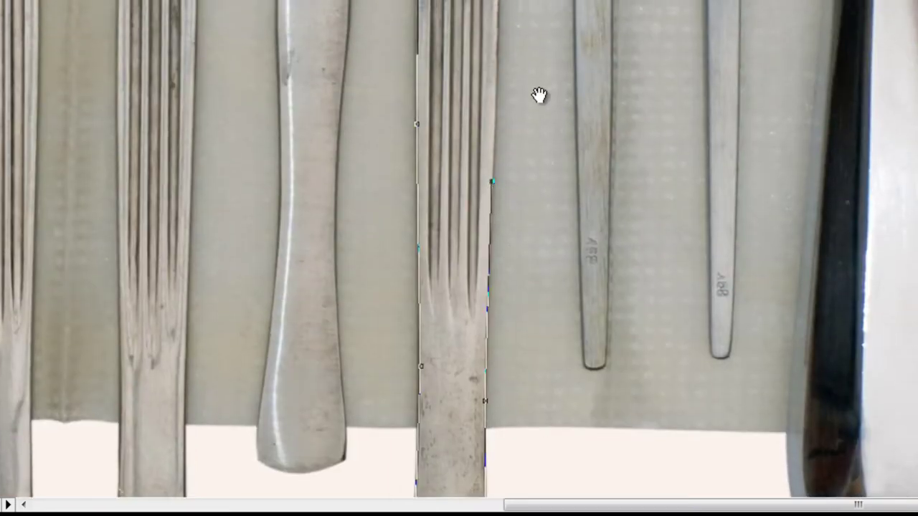
scroll(485, 287, "up", 5)
scroll(485, 287, "right", 1)
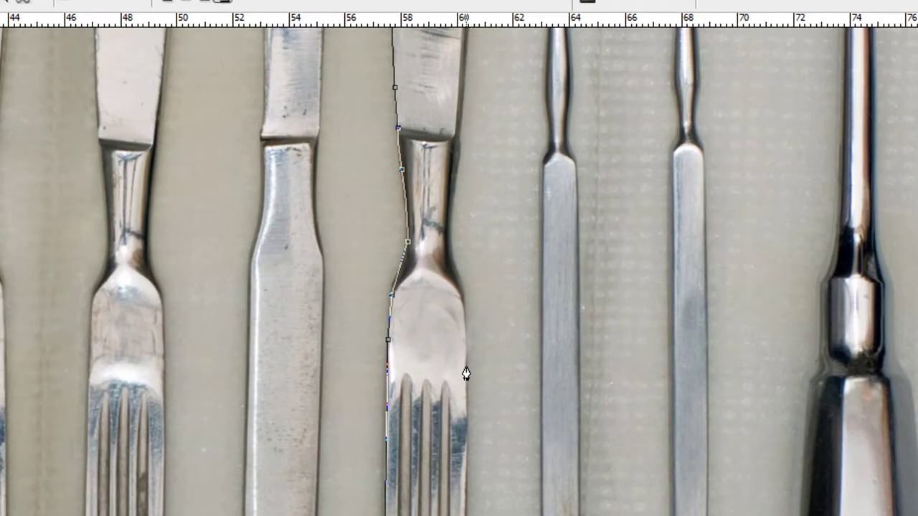
left_click(464, 304)
left_click_drag(456, 269, 444, 238)
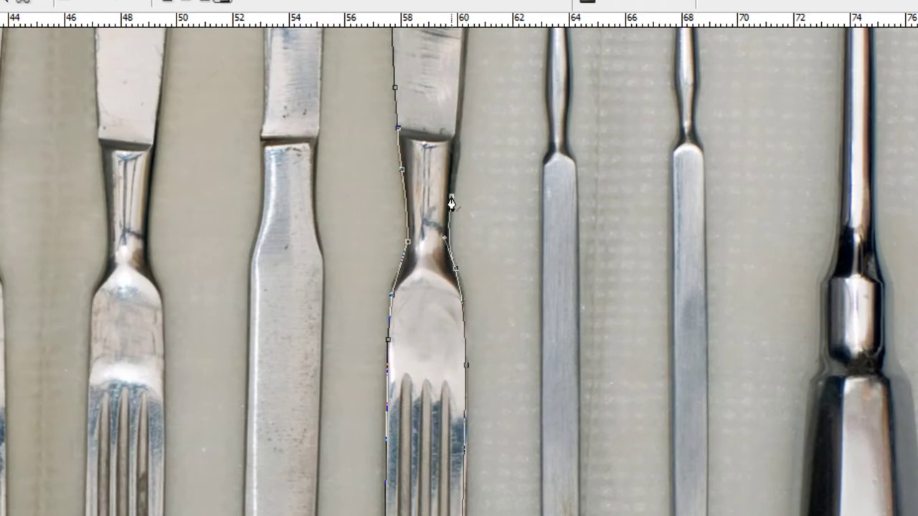
scroll(375, 385, "up", 5)
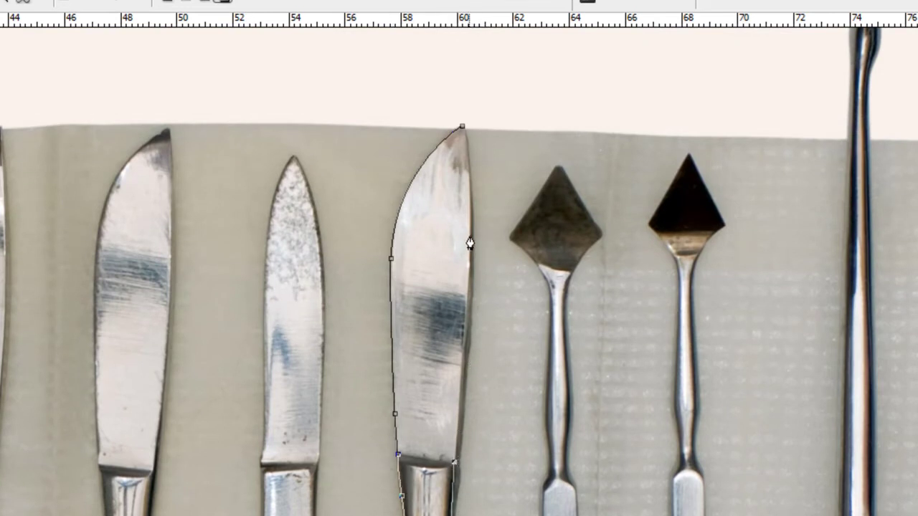
left_click_drag(470, 240, 471, 165)
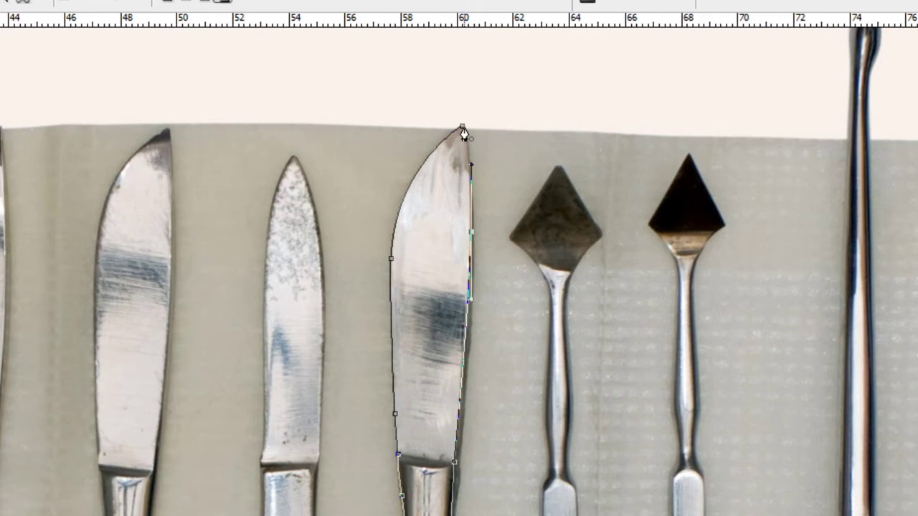
- Close the path at the blade tip and look over the finished knife outline
left_click(463, 131)
left_click(479, 134, "ctrl")
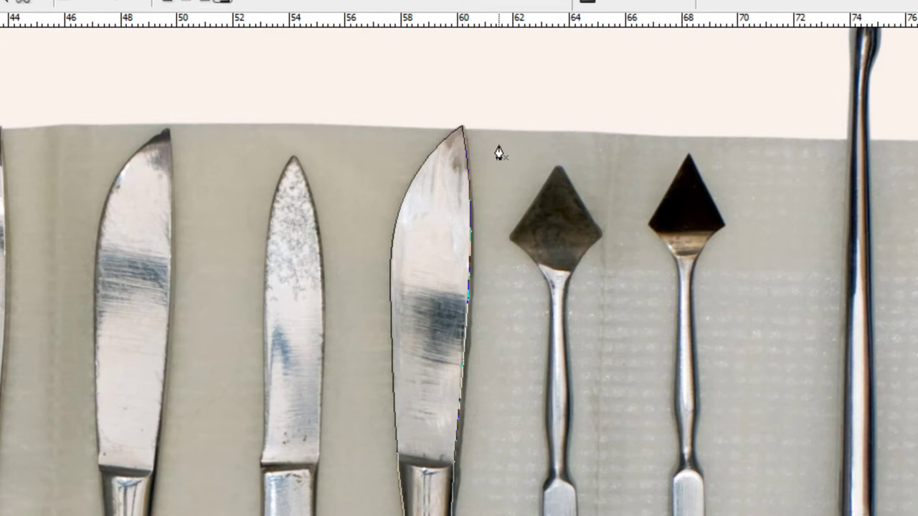
left_click_drag(512, 192, 611, 113)
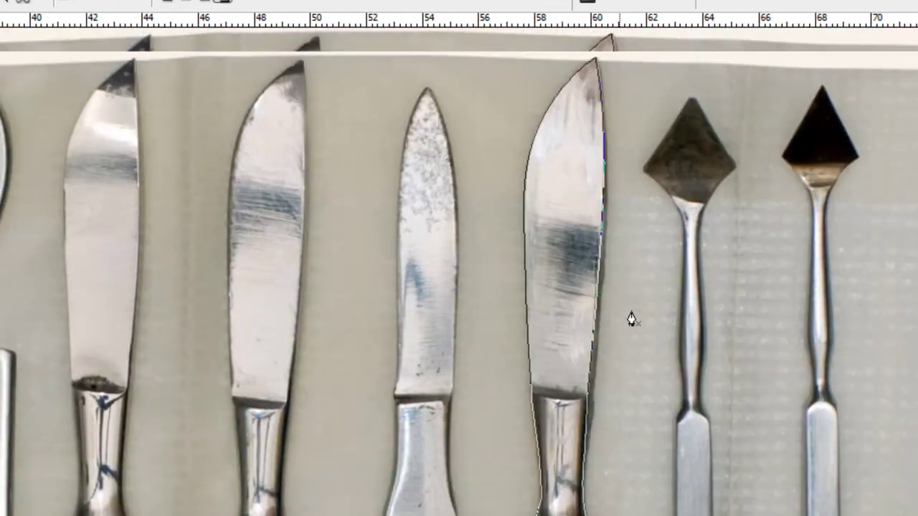
left_click_drag(631, 320, 576, 375)
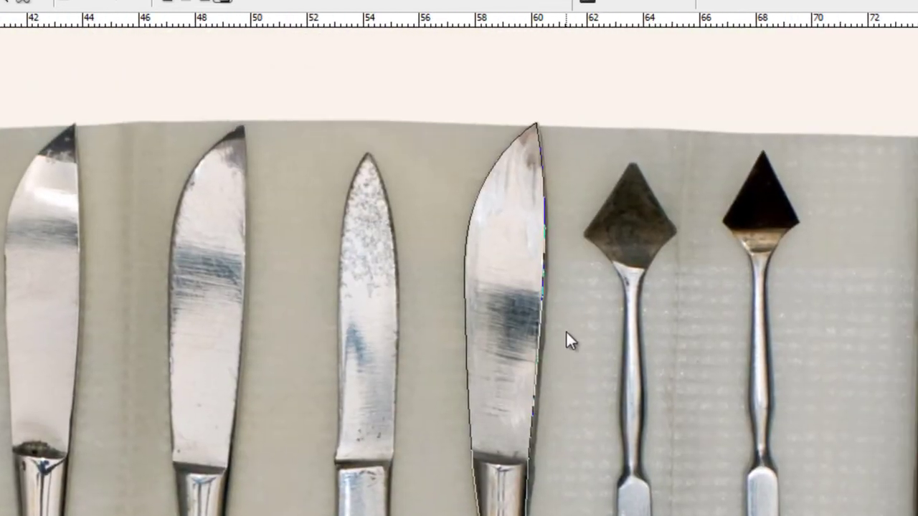
- Convert the knife path into a selection with 0-pixel feather radius and anti-aliasing
right_click(543, 271)
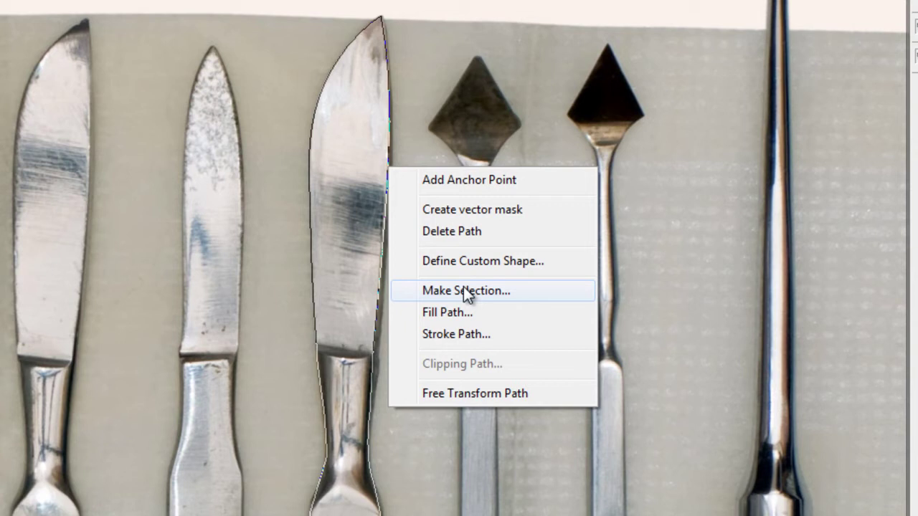
left_click(463, 288)
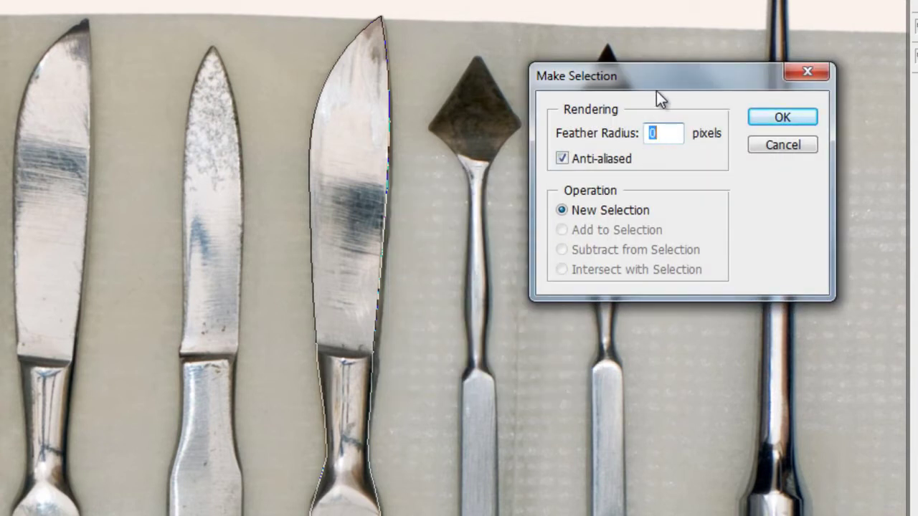
left_click_drag(660, 83, 650, 71)
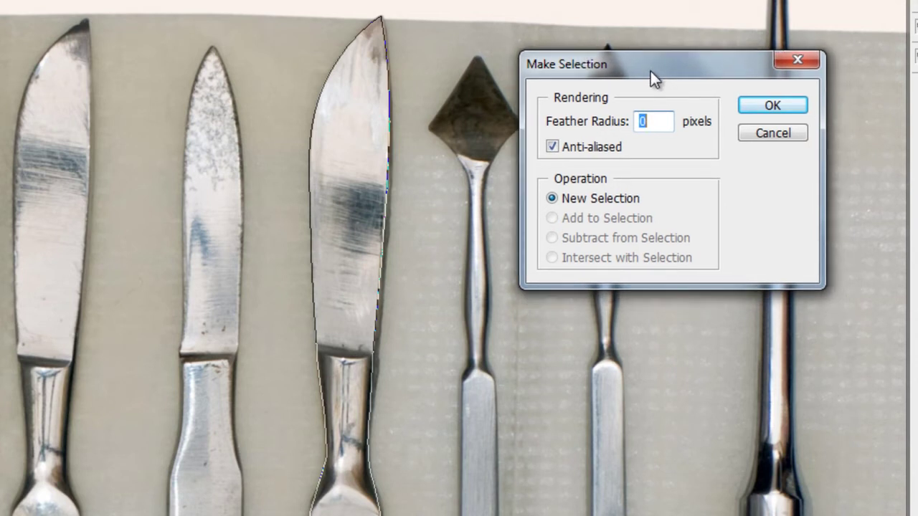
left_click(757, 109)
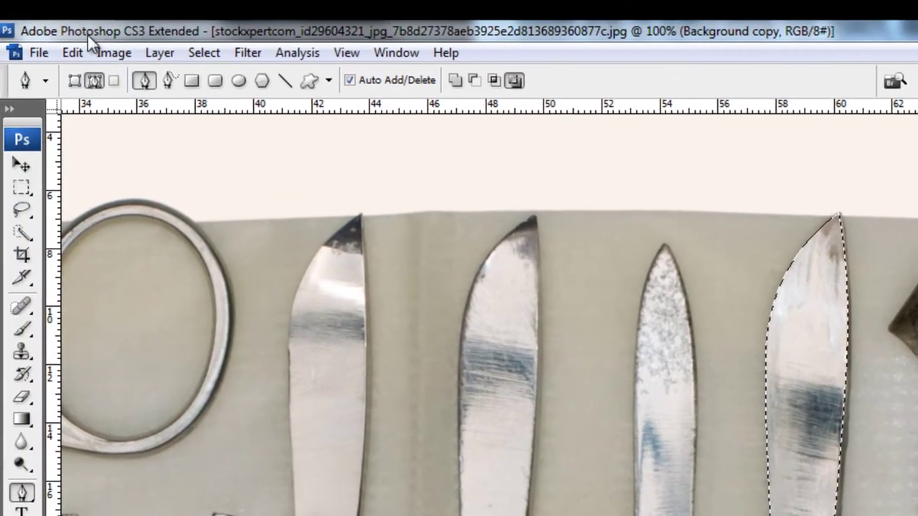
left_click(72, 53)
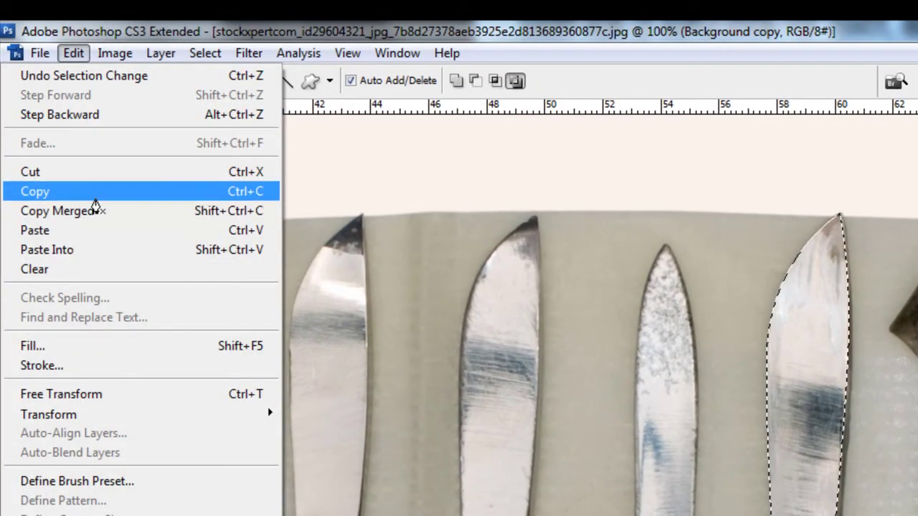
- Copy and paste the selected knife onto Layer 1 and hide the Background copy layer
left_click(79, 188)
left_click(70, 46)
left_click(68, 200)
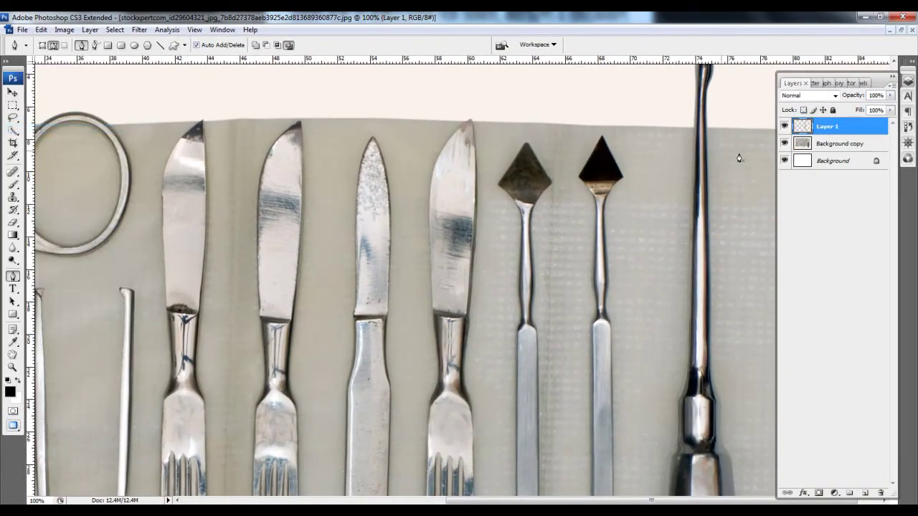
left_click(785, 143)
- Switch to the Autopsy Nov09 Front.psd document
scroll(557, 251, "down", 6)
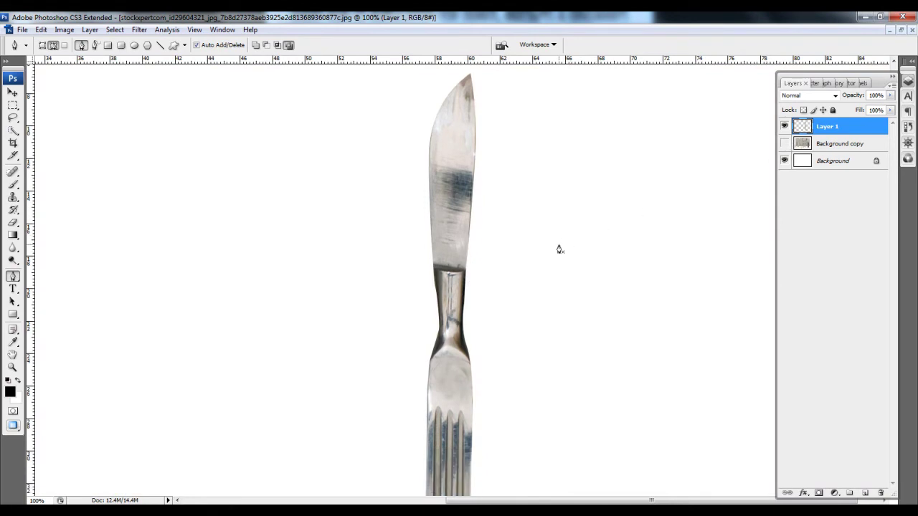
scroll(557, 249, "down", 6)
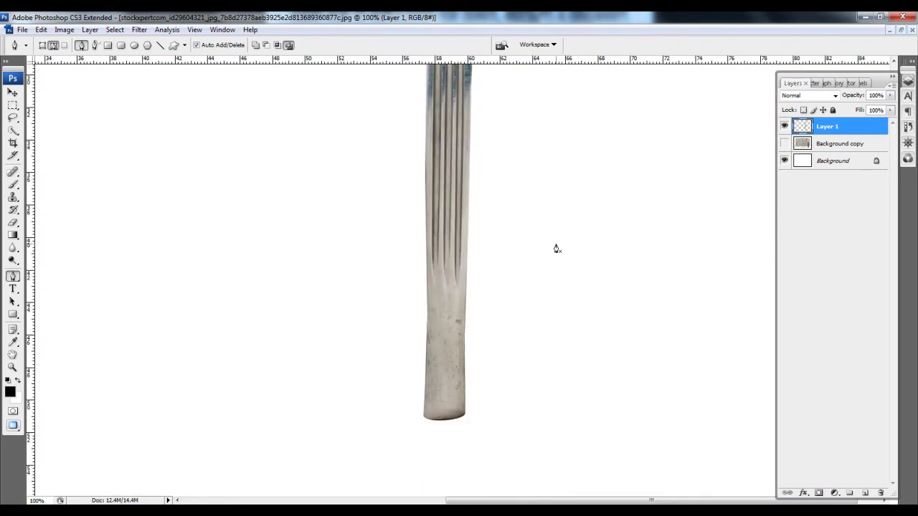
scroll(555, 245, "up", 3)
scroll(556, 244, "up", 5)
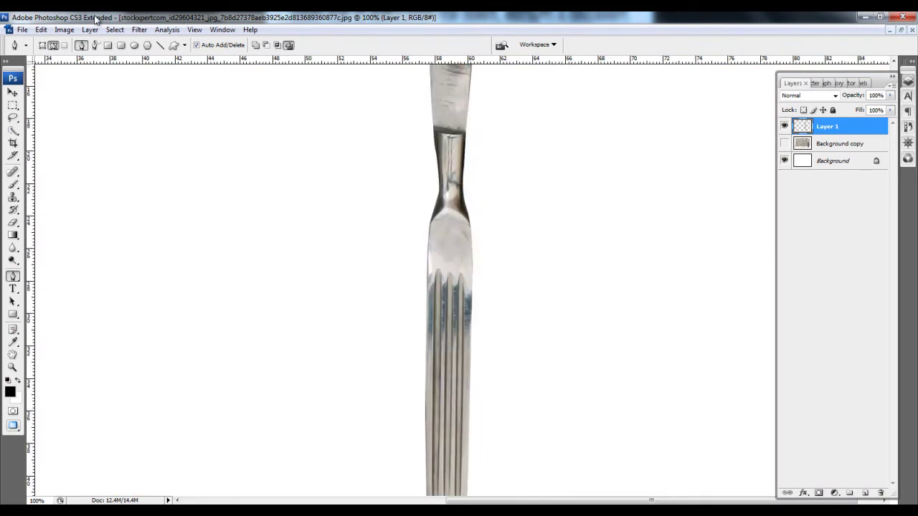
left_click(222, 30)
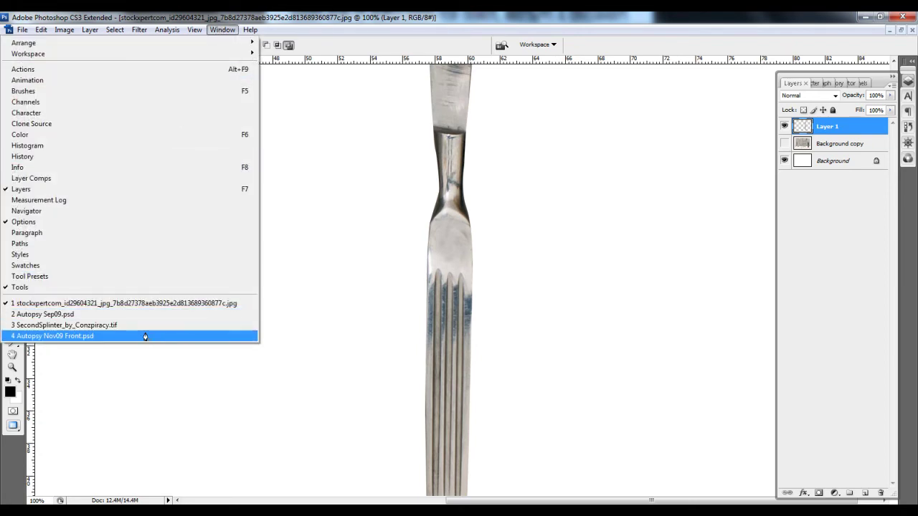
left_click(145, 336)
- Switch to Autopsy Sep09.psd and zoom in on the scorpion's head and knife claws
left_click(222, 30)
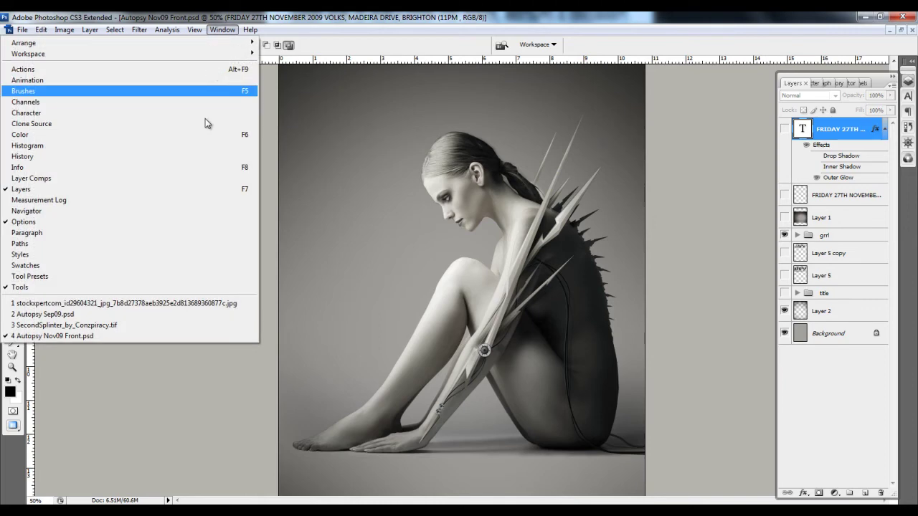
left_click(173, 315)
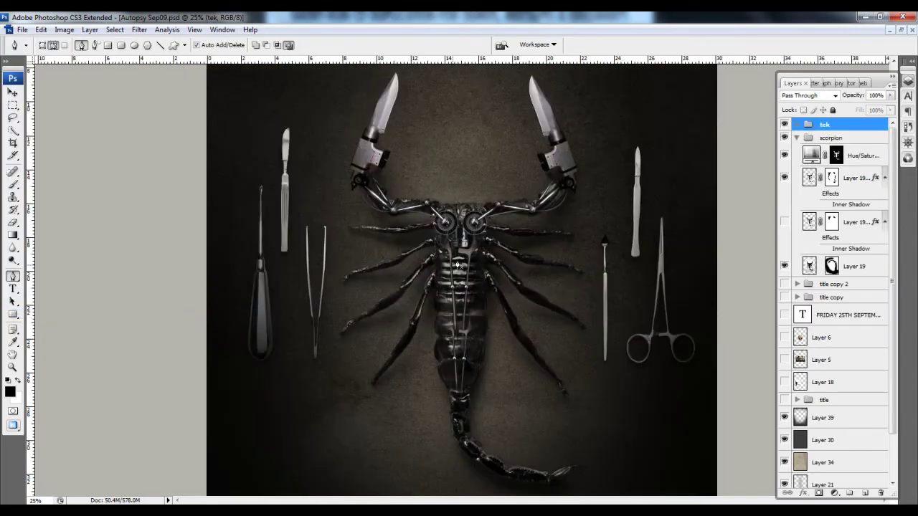
left_click_drag(496, 207, 329, 282)
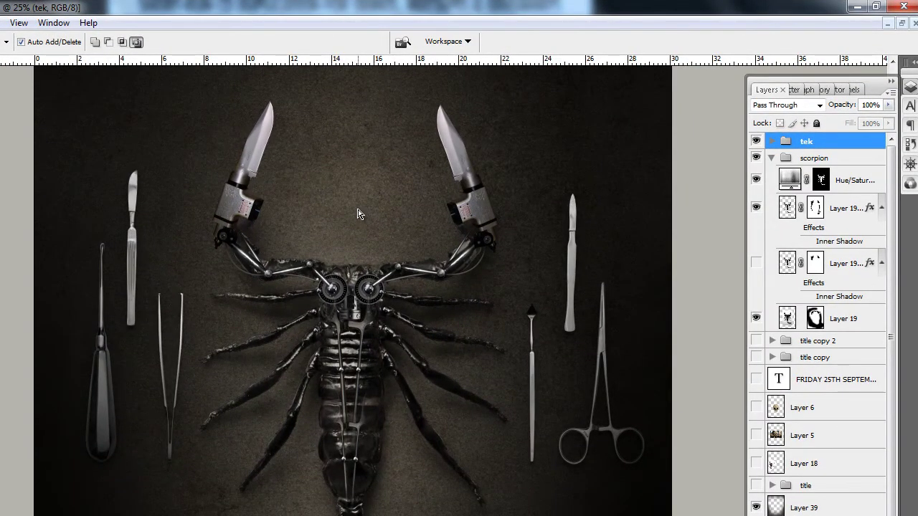
key("ctrl+plus")
key("ctrl+plus")
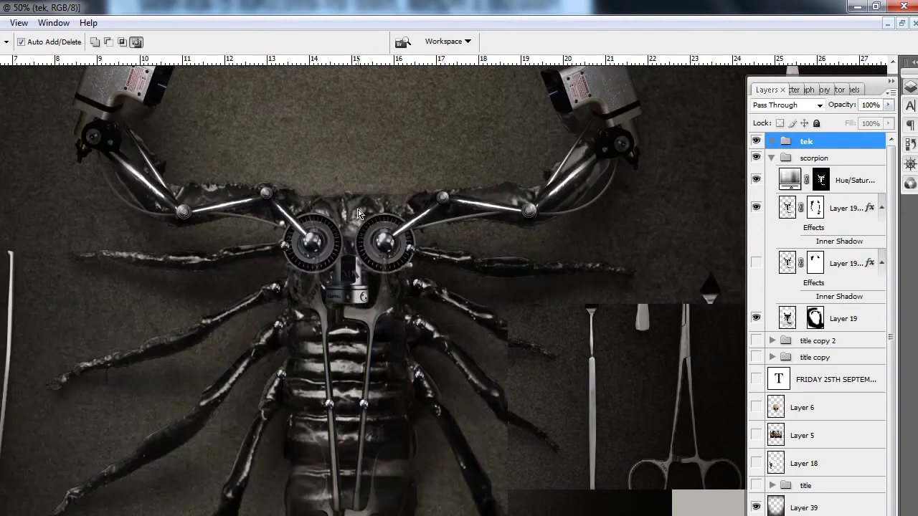
left_click_drag(357, 210, 333, 457)
left_click_drag(346, 330, 541, 211)
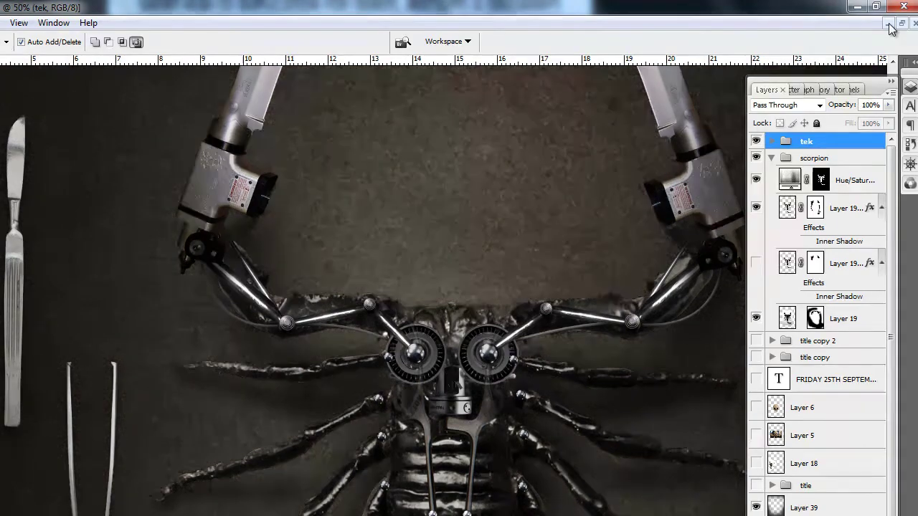
- Switch to the knife photo document and bring the knife blade into view
left_click(53, 22)
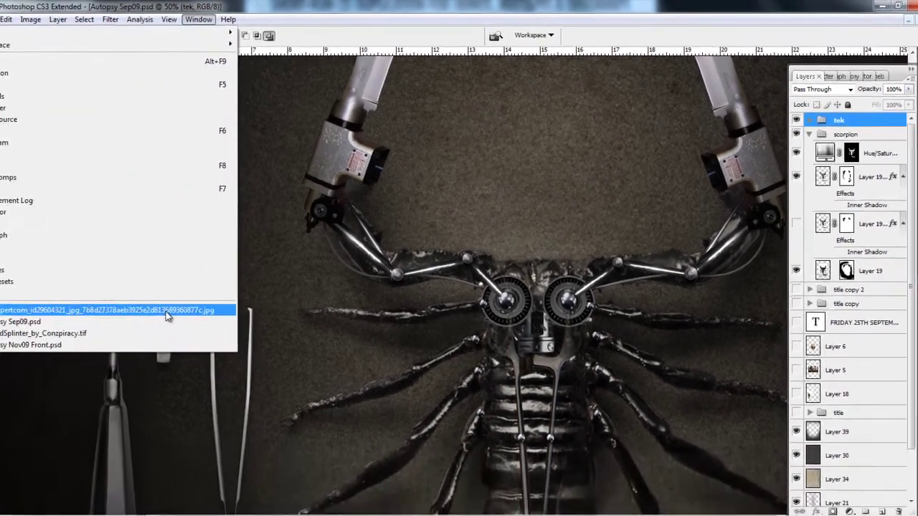
left_click(35, 365)
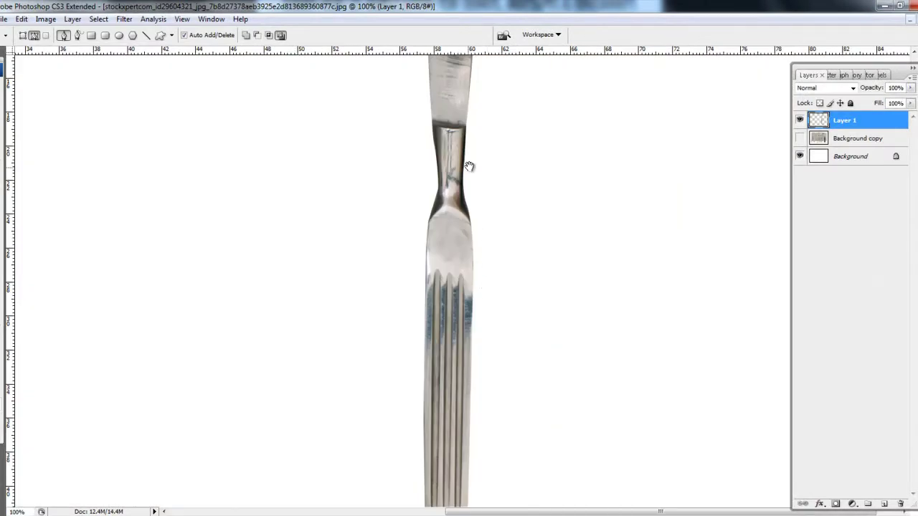
left_click_drag(469, 166, 338, 395)
left_click_drag(404, 362, 424, 302)
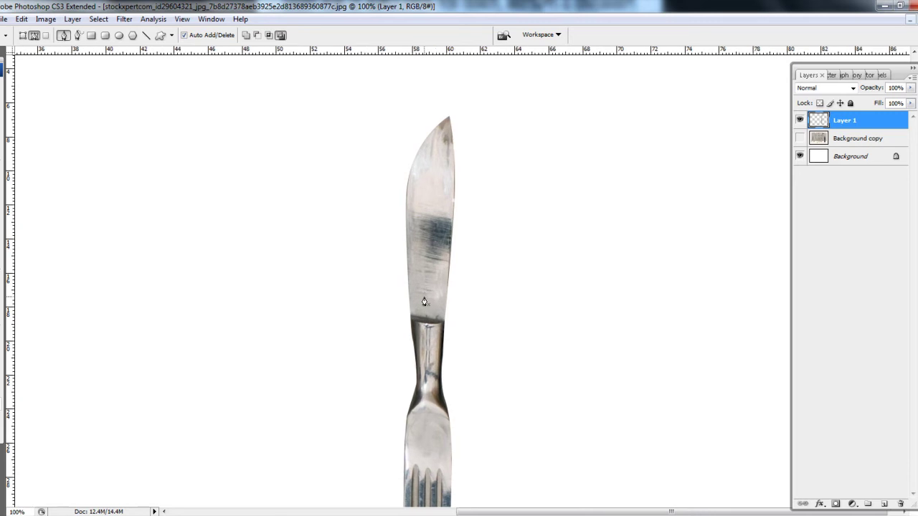
- Zoom in to inspect the cut-out blade and tip, then hide Layer 1
key("ctrl+plus")
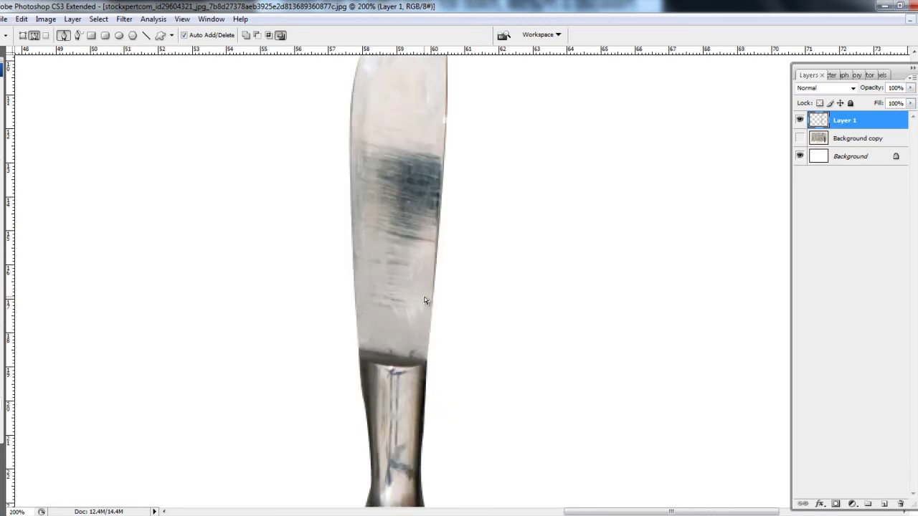
key("ctrl+minus")
key("ctrl+minus")
key("ctrl+minus")
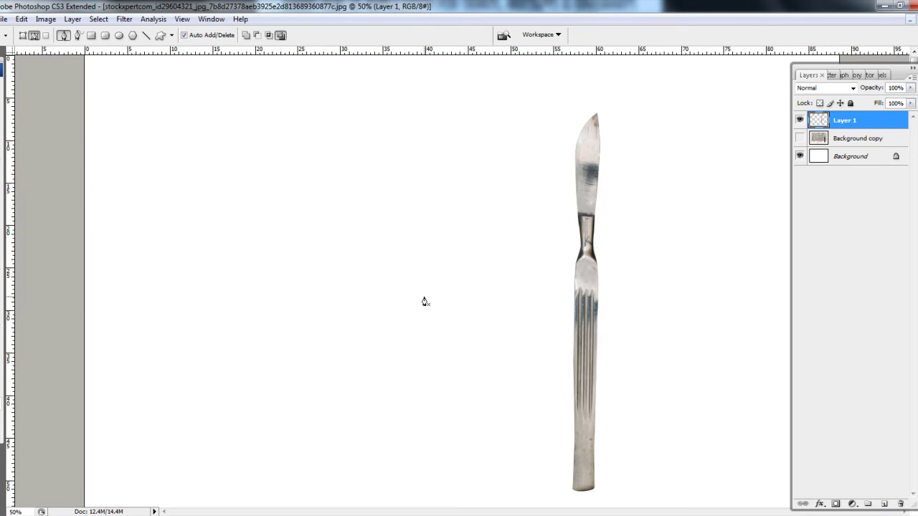
key("ctrl+plus")
key("ctrl+plus")
key("ctrl+plus")
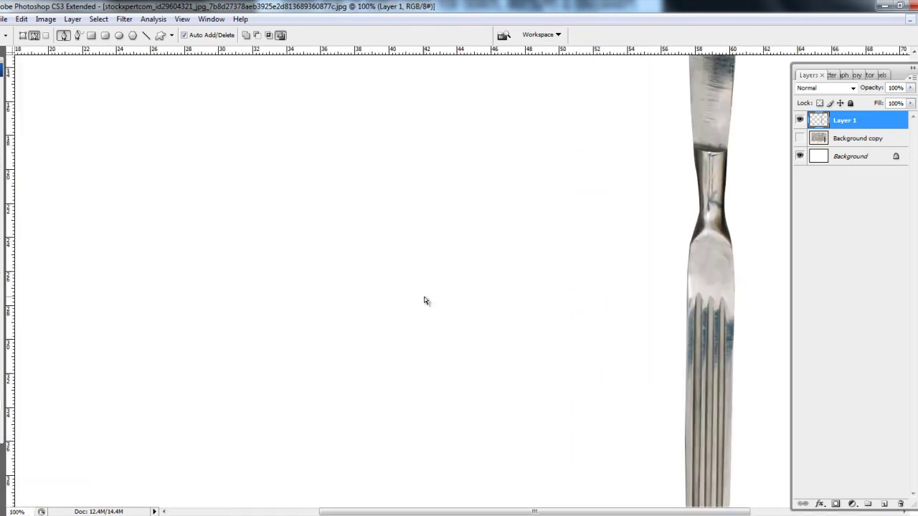
left_click_drag(641, 180, 169, 337)
left_click_drag(435, 223, 392, 393)
left_click_drag(396, 263, 394, 360)
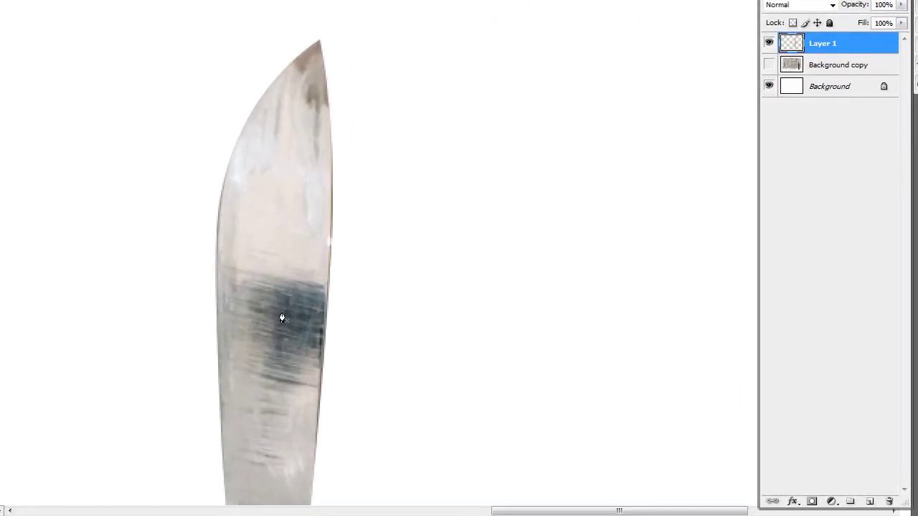
left_click(769, 45)
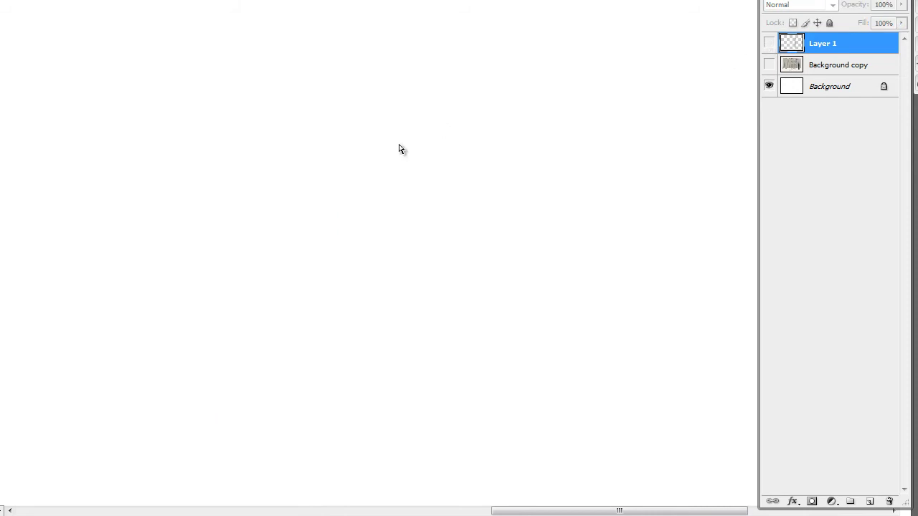
key("p")
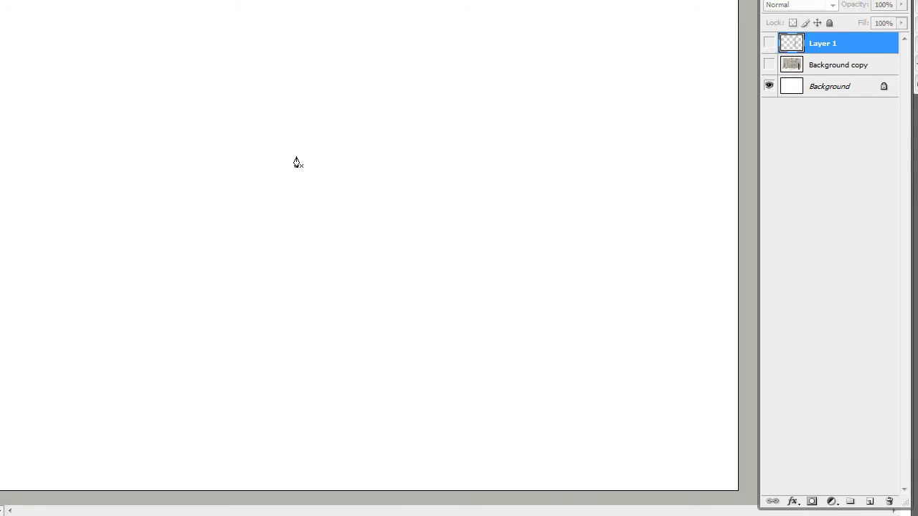
- Create Layer 2 and draw a closed, hooked spike outline with the Pen tool
left_click(870, 501)
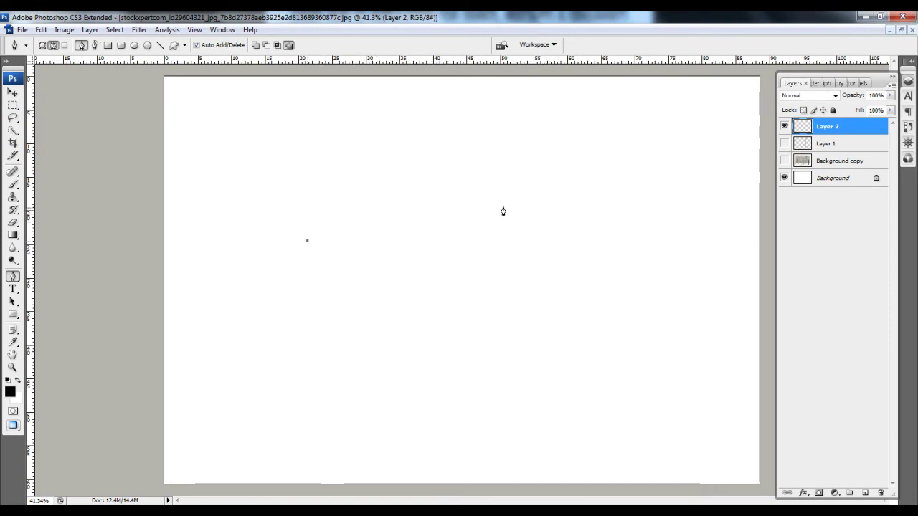
left_click(478, 206)
left_click_drag(475, 236, 502, 244)
left_click(670, 202)
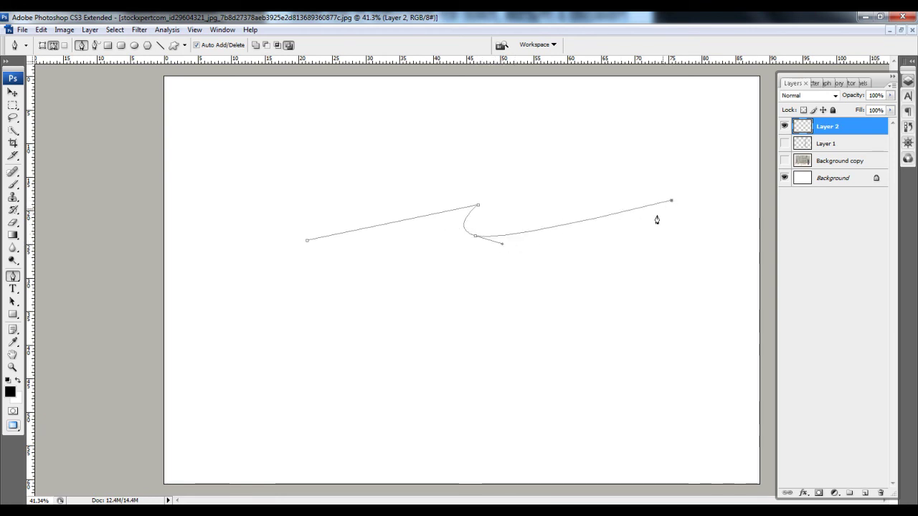
left_click_drag(561, 276, 542, 249)
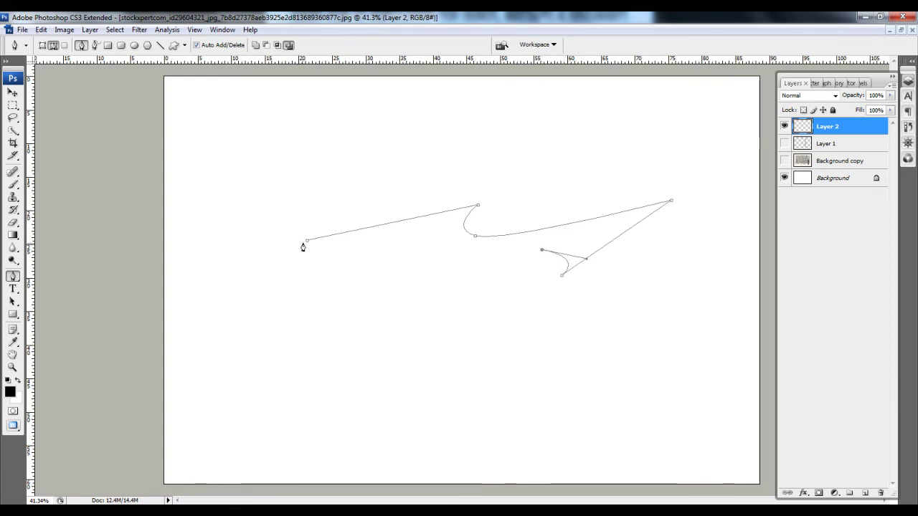
left_click_drag(307, 243, 206, 230)
- Fill the spike path with black foreground colour, then delete the path
right_click(514, 244)
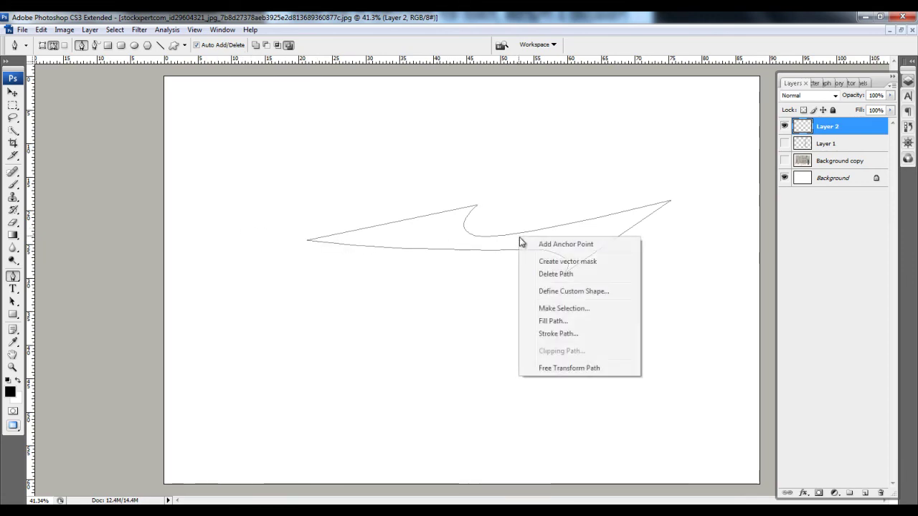
left_click(559, 321)
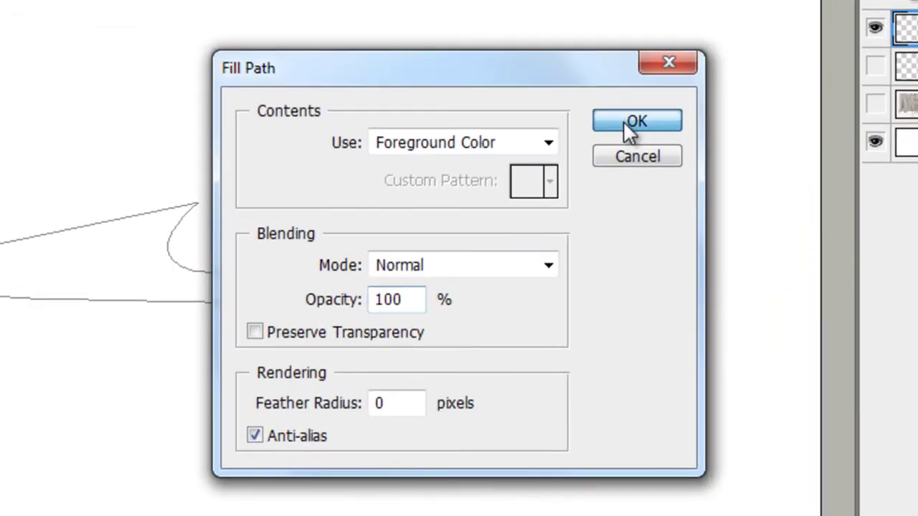
left_click(677, 167)
right_click(511, 179)
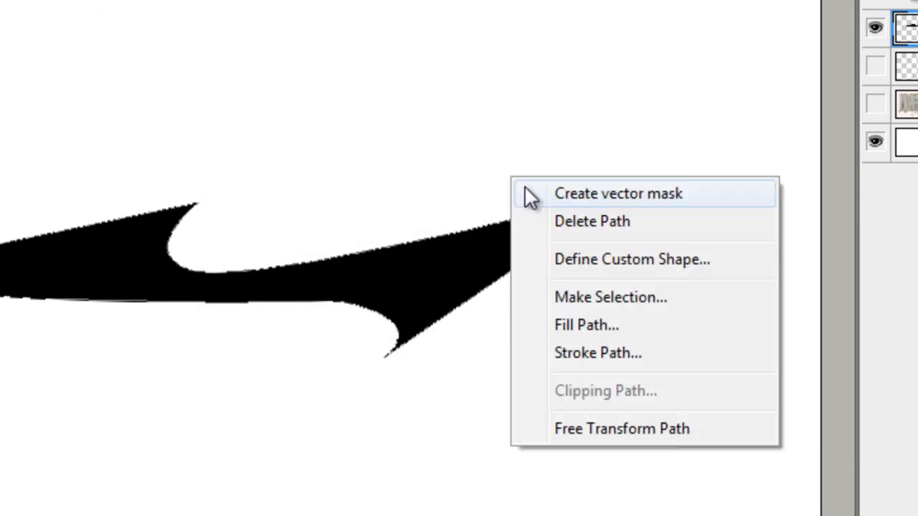
left_click(558, 223)
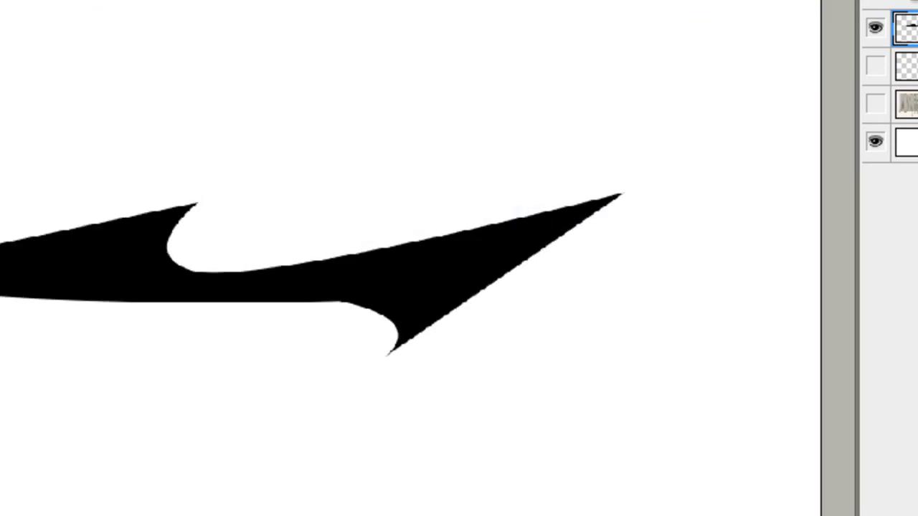
left_click(121, 371)
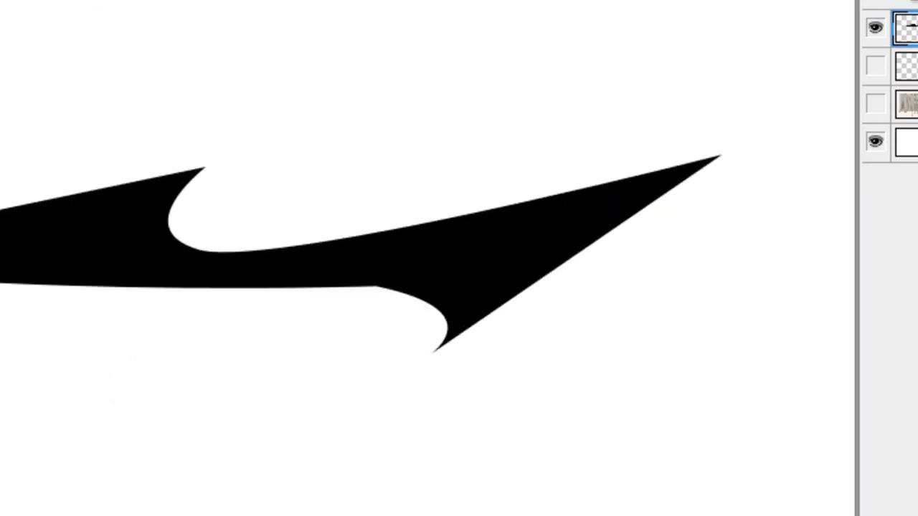
left_click(222, 29)
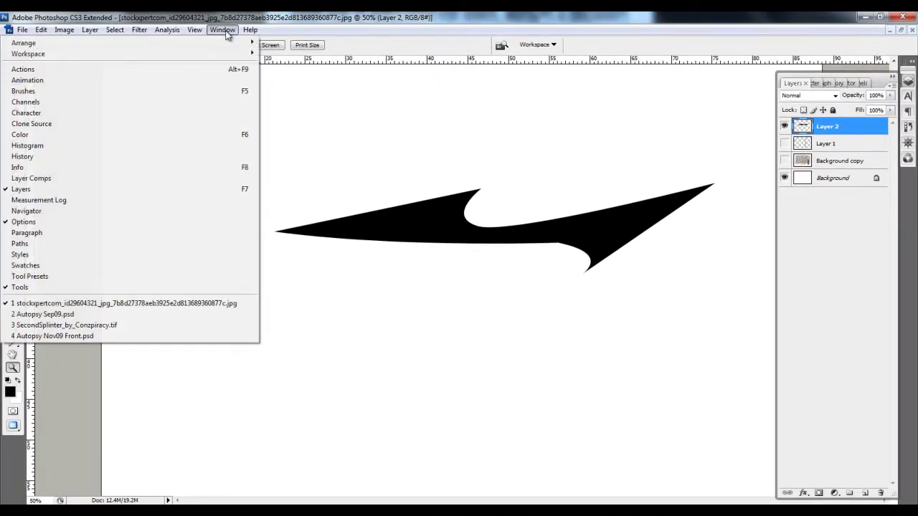
- Switch to Autopsy Nov09 Front.psd and zoom in on the spiked figure to 100%
left_click(147, 340)
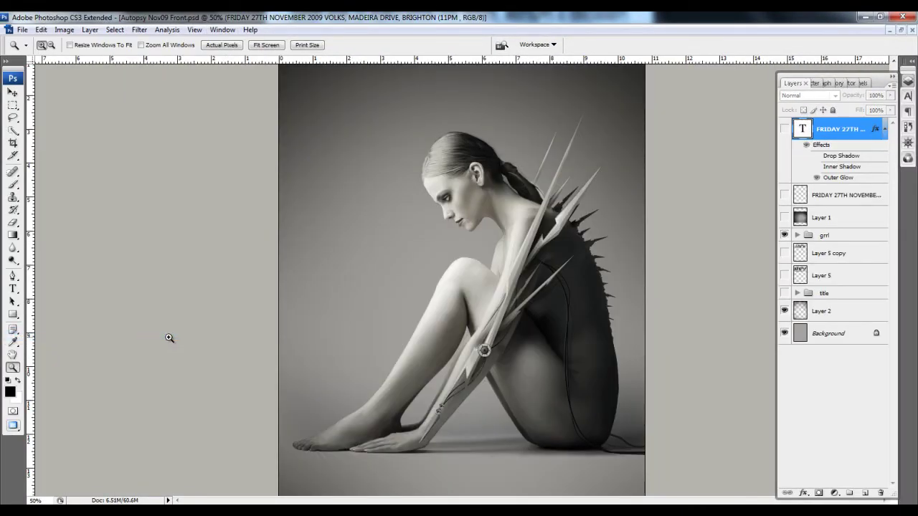
left_click(522, 279)
left_click(600, 269)
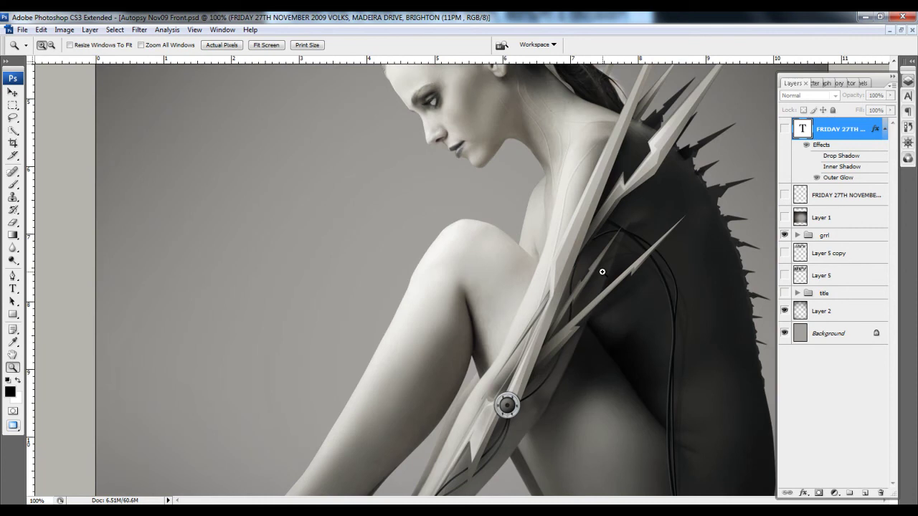
scroll(601, 272, "up", 5)
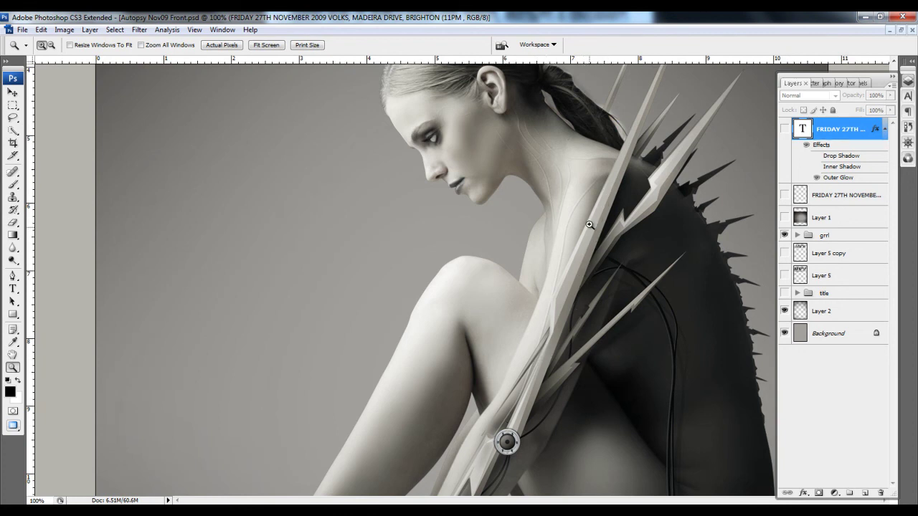
- Switch to SecondSplinter_by_Conzpiracy.tif, inspect the armoured arm at 100%, then fit it on screen
left_click(221, 29)
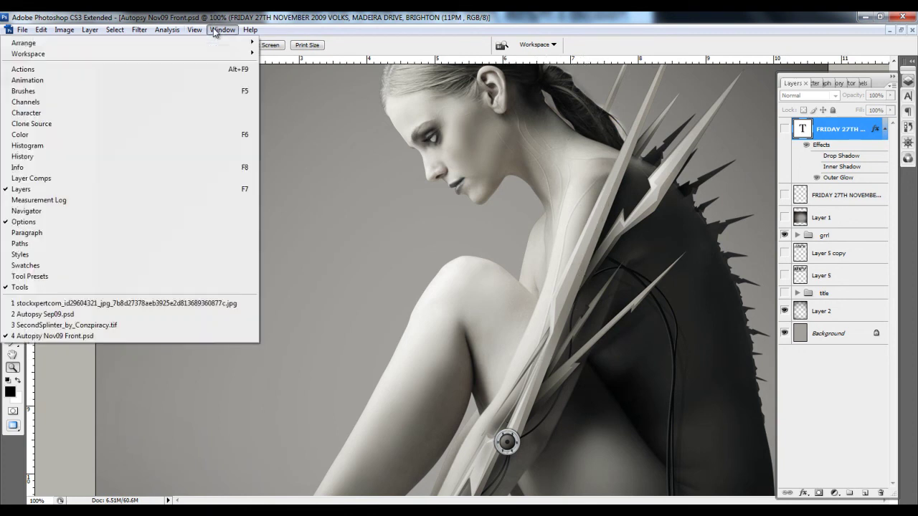
left_click(179, 323)
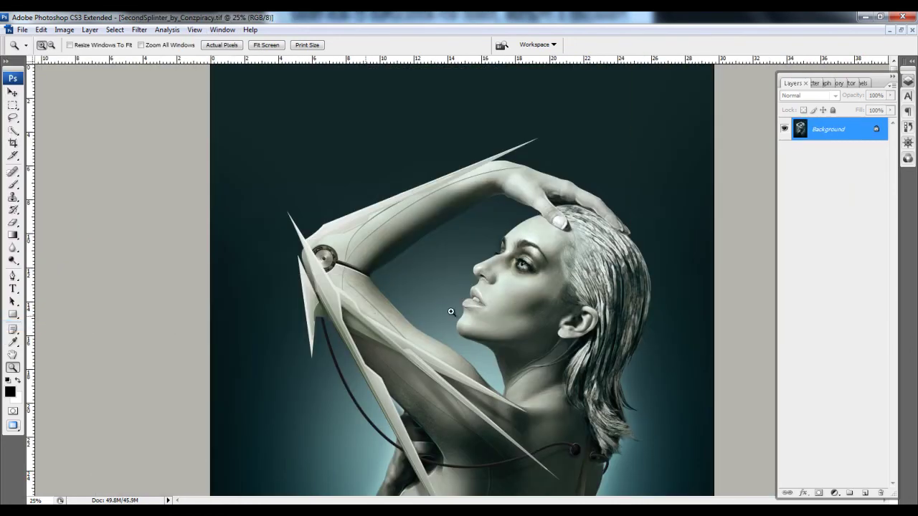
left_click(457, 314)
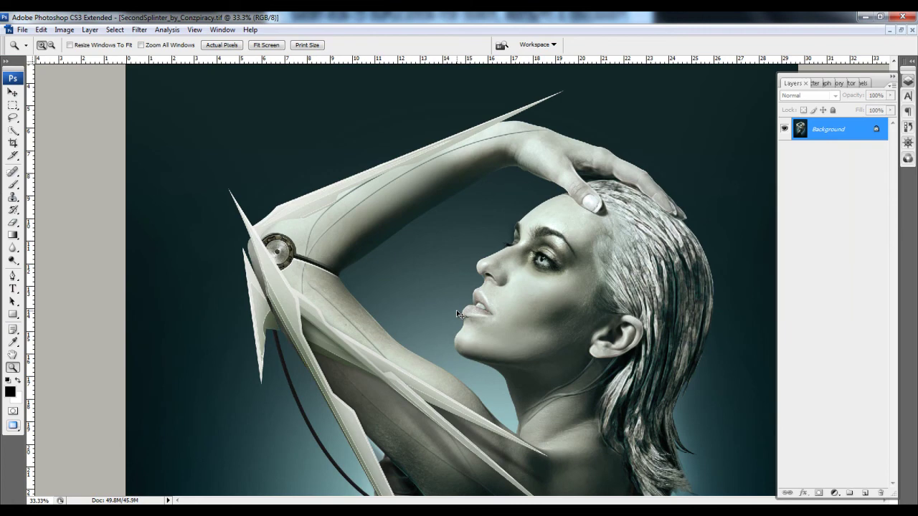
left_click(457, 314)
left_click(457, 313)
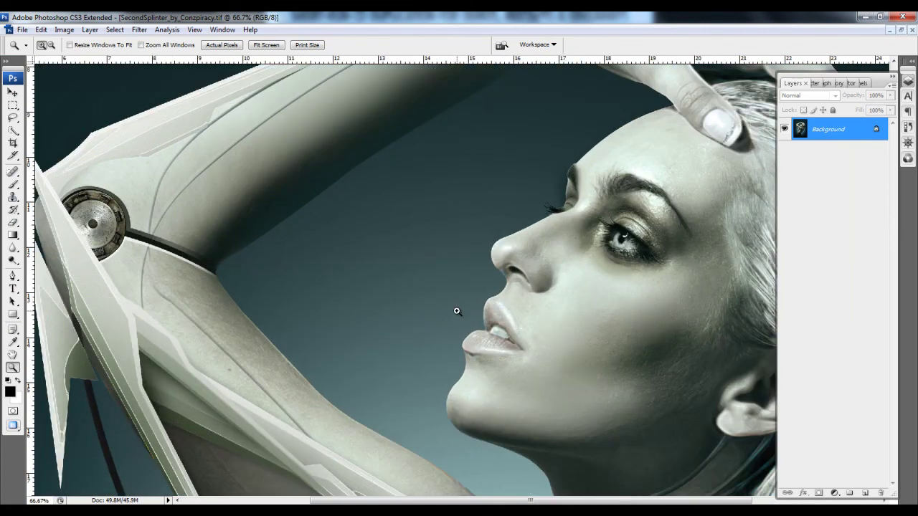
left_click(457, 311)
left_click_drag(301, 304, 537, 170)
left_click_drag(447, 395, 322, 250)
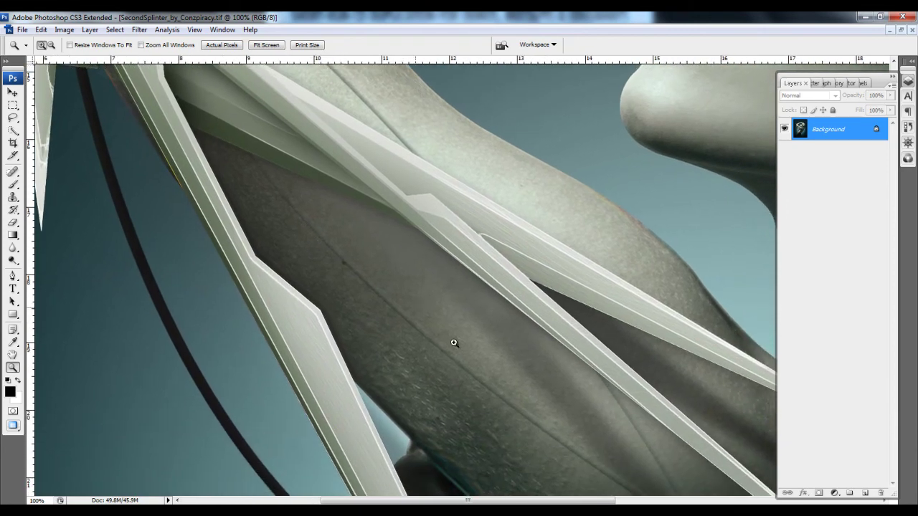
left_click_drag(454, 343, 421, 294)
key("ctrl+0")
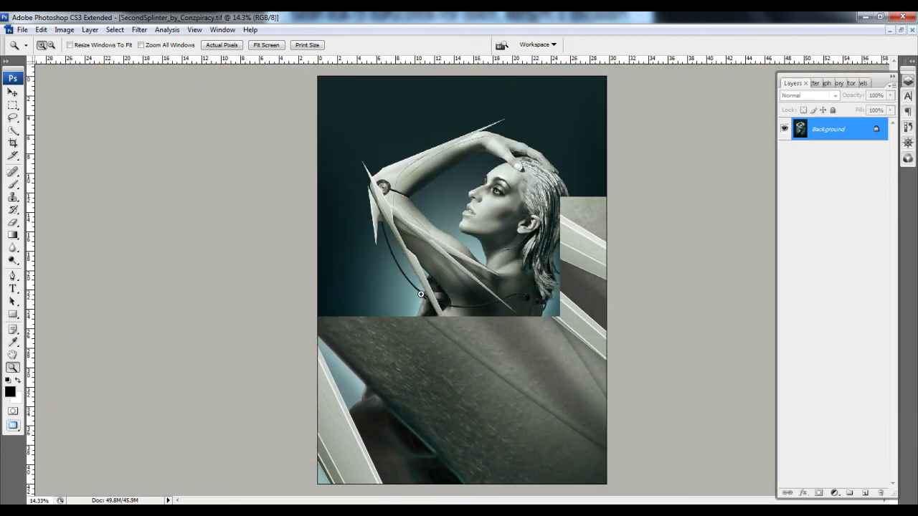